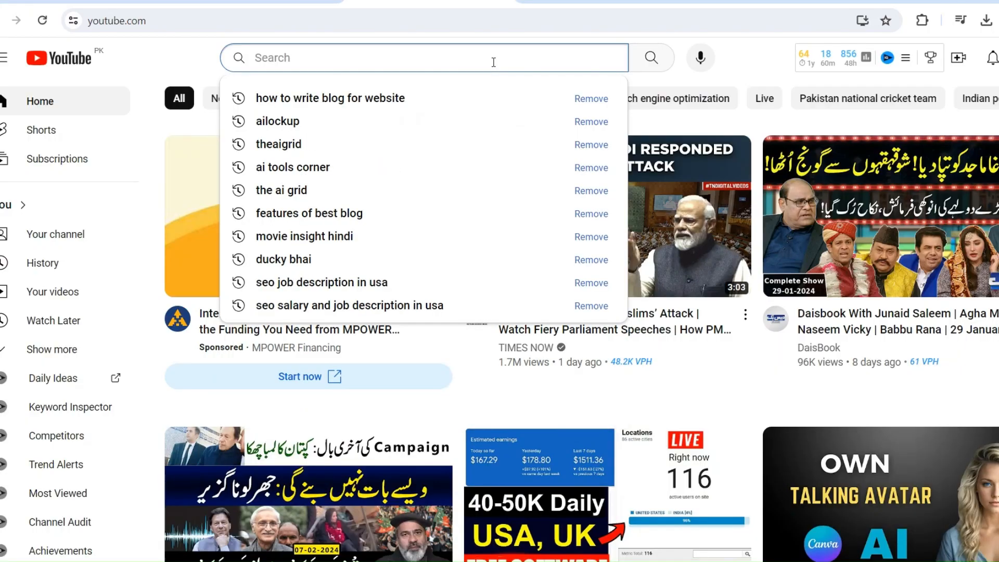
# Step: Search YouTube for "ai influencer" and look through the videos and Shorts in the results
pyautogui.write('ai in')
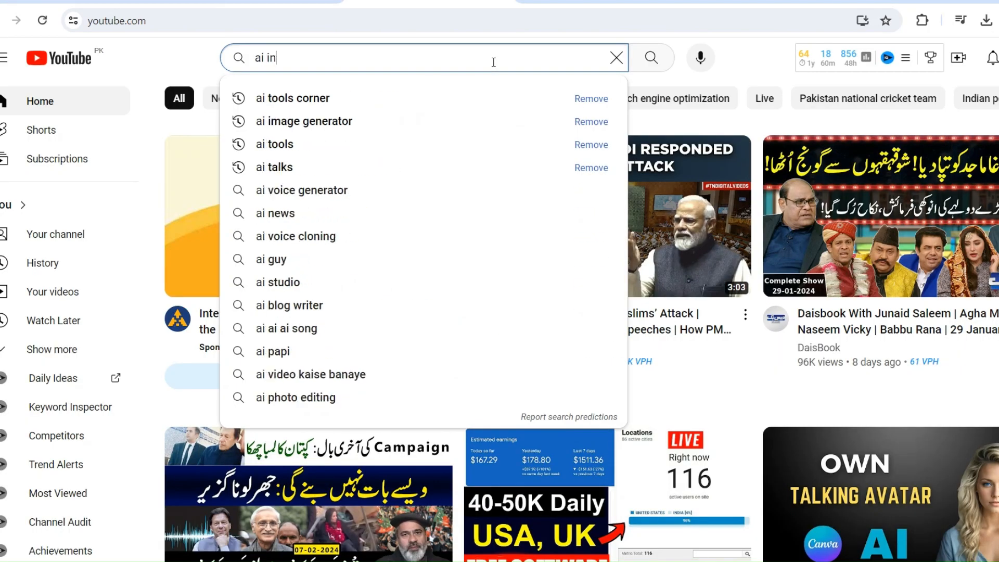
pyautogui.click(393, 99)
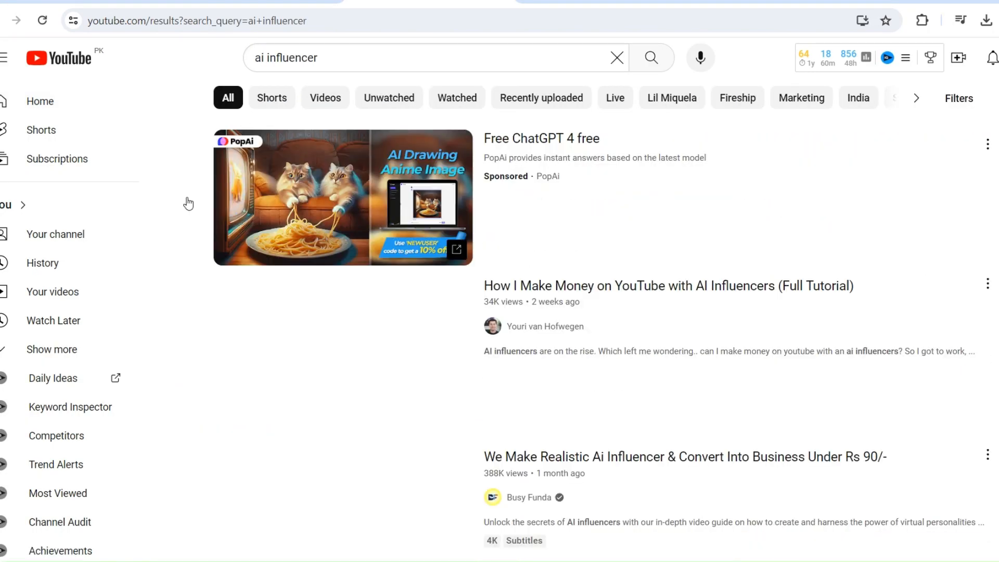
pyautogui.scroll(-15, 188, 203)
pyautogui.scroll(-10, 188, 203)
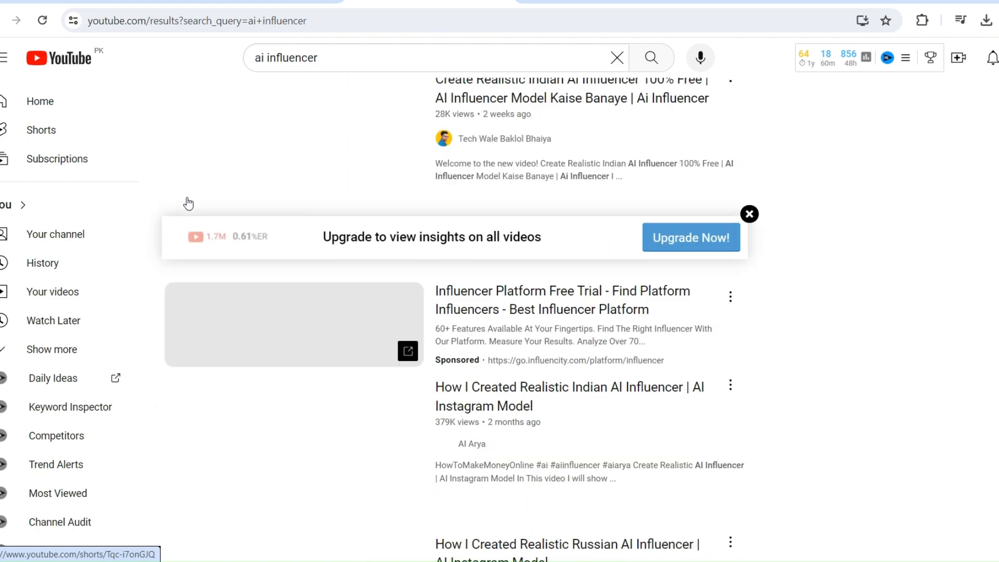
pyautogui.scroll(-10, 188, 204)
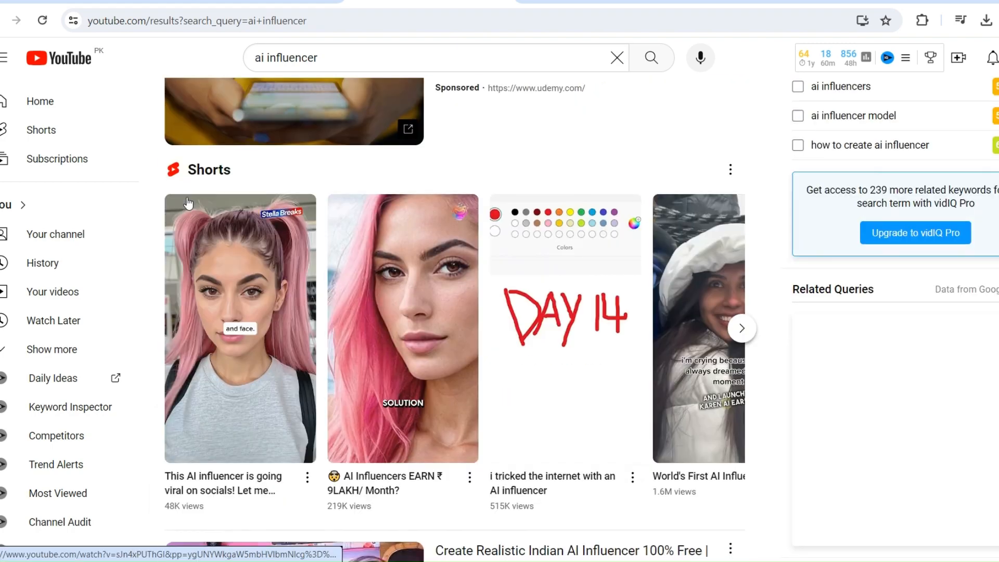
pyautogui.scroll(20, 189, 203)
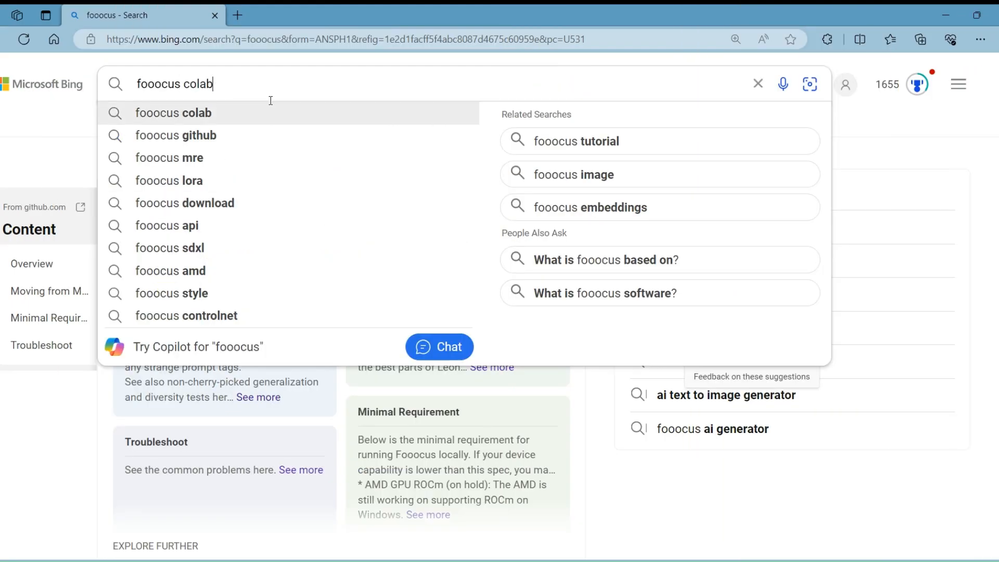
# Step: Search Bing for "fooocus colab", open the fooocus_colab.ipynb notebook in Colab and close the search results
pyautogui.click(270, 102)
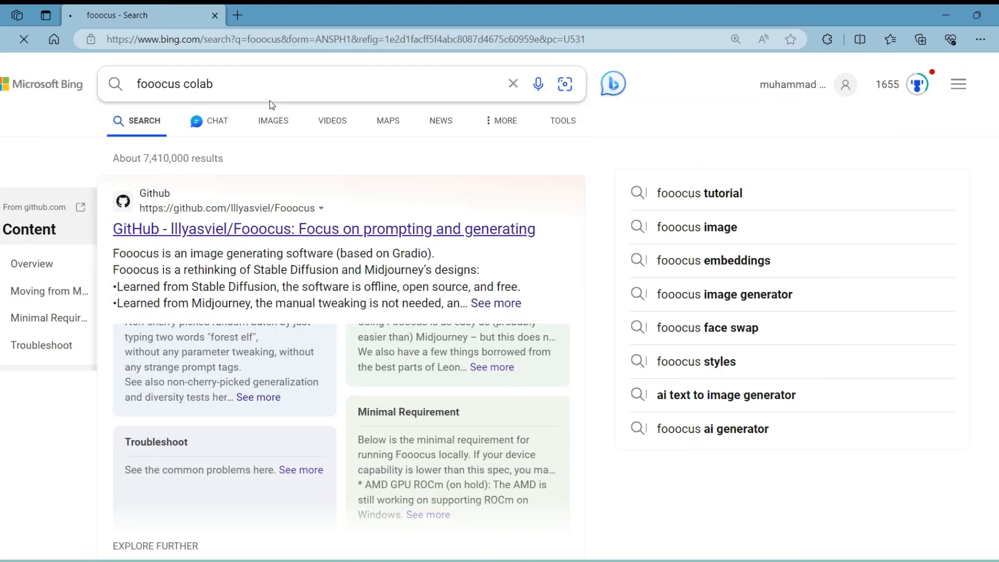
pyautogui.click(213, 224)
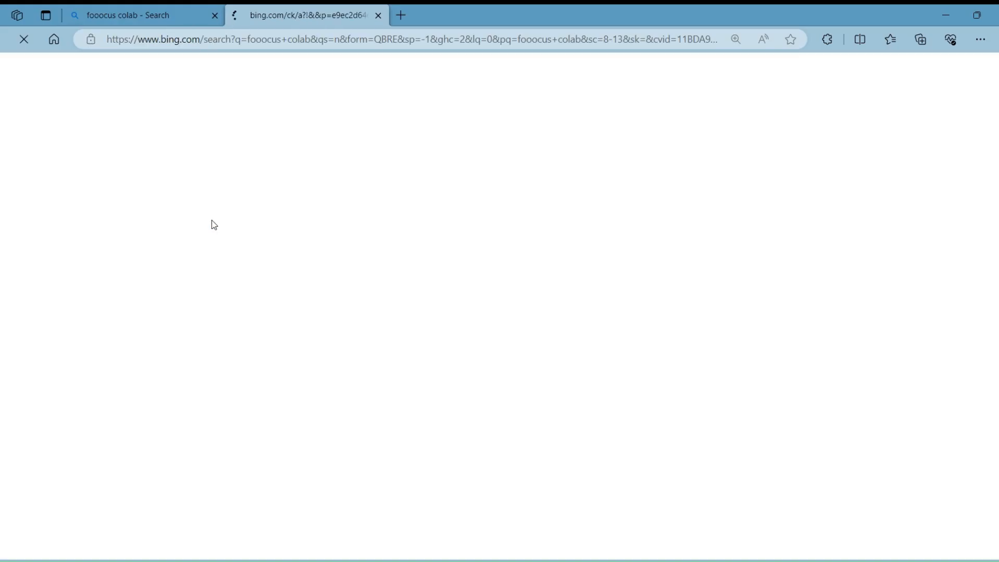
pyautogui.click(215, 15)
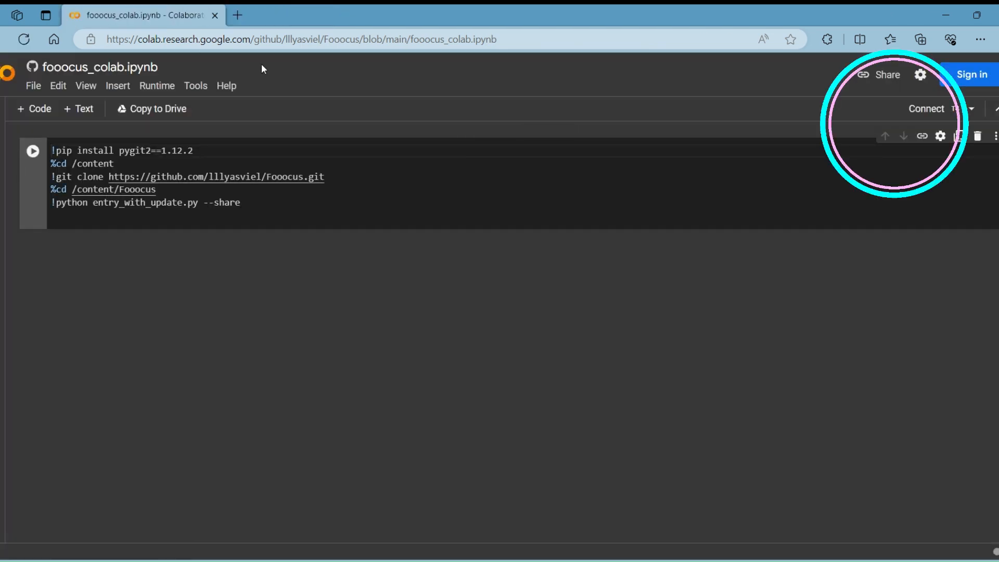
# Step: Connect the fooocus_colab.ipynb notebook to a runtime and run its cell to install and launch Fooocus
pyautogui.click(927, 108)
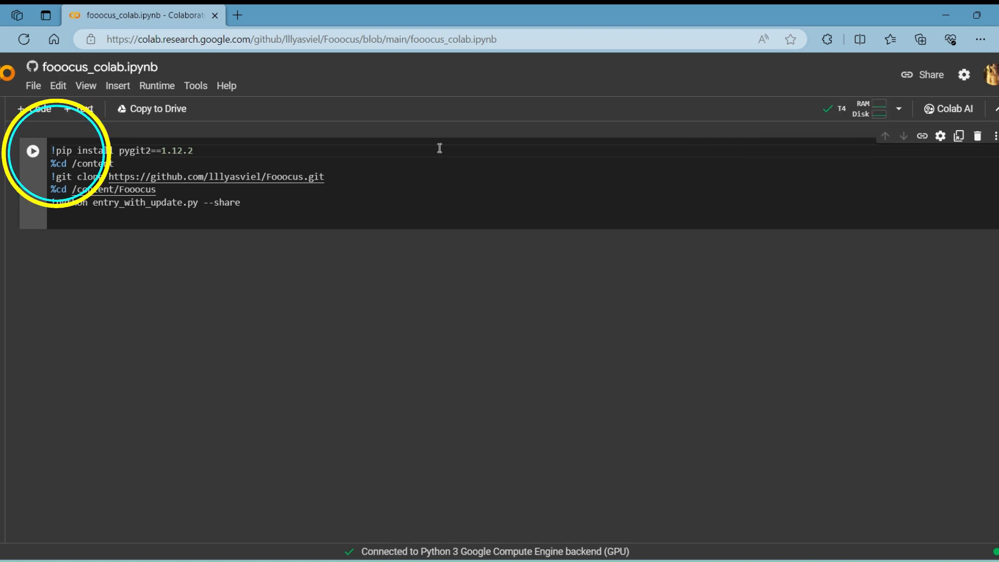
pyautogui.click(32, 151)
pyautogui.click(675, 371)
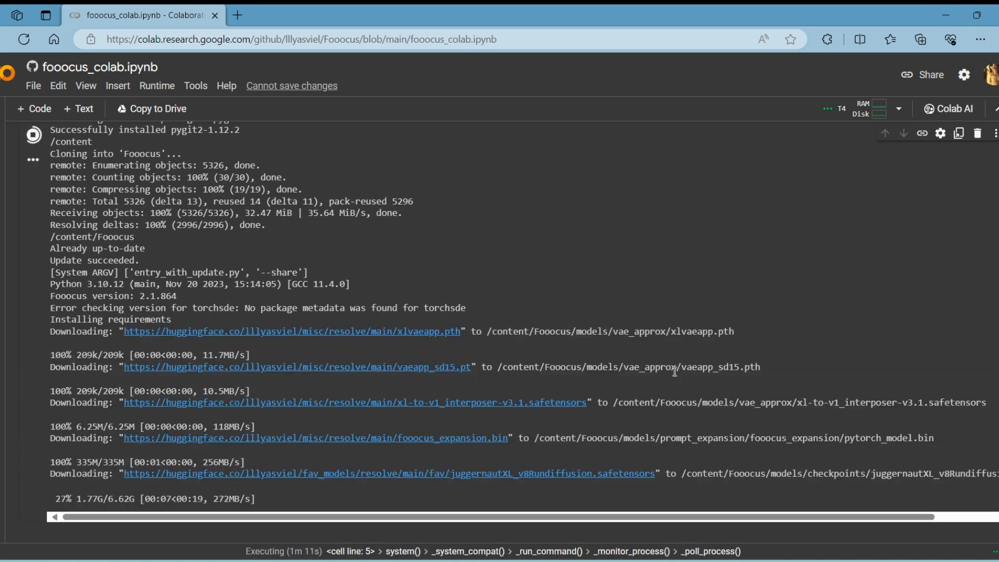
pyautogui.scroll(-3, 489, 243)
pyautogui.scroll(1, 489, 245)
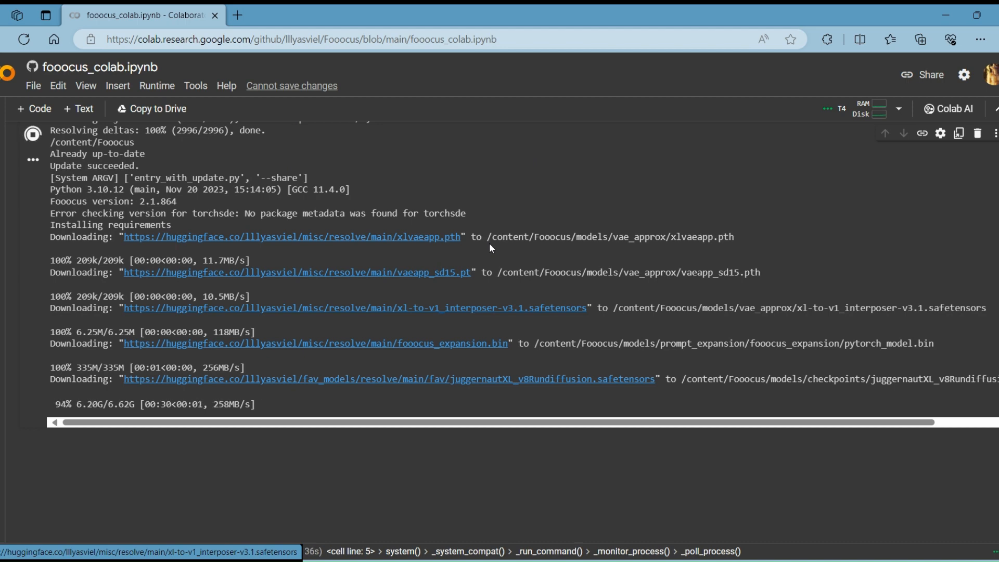
pyautogui.scroll(-3, 489, 243)
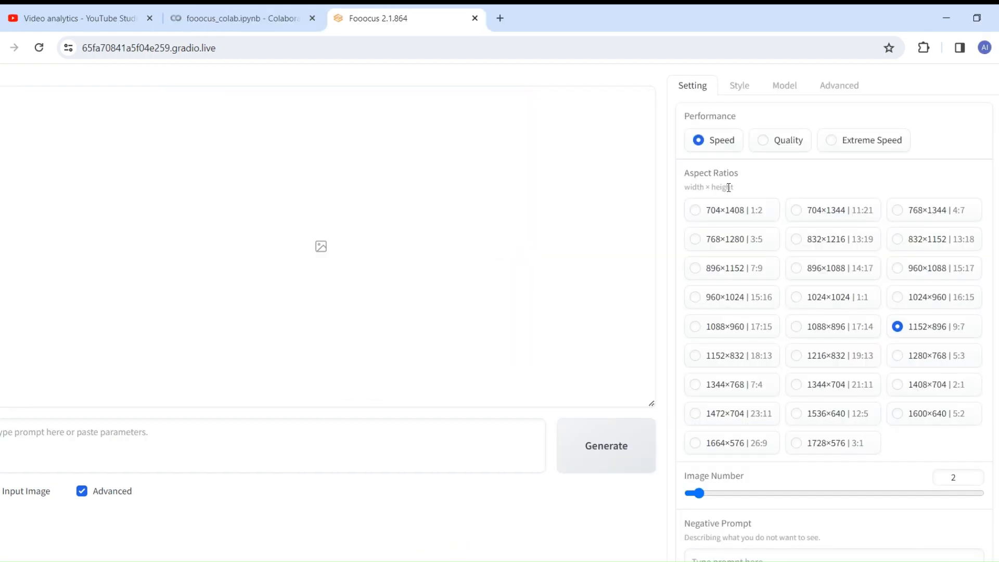
# Step: Set the image number to 4 and choose the Speed performance mode in the Fooocus generation settings
pyautogui.scroll(-2, 728, 187)
pyautogui.scroll(1, 723, 185)
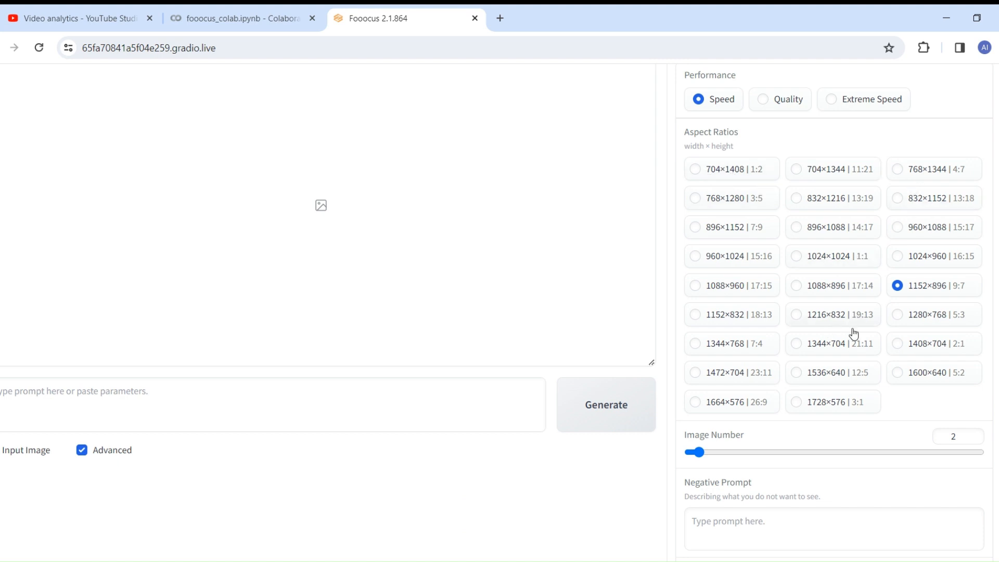
pyautogui.scroll(-2, 782, 457)
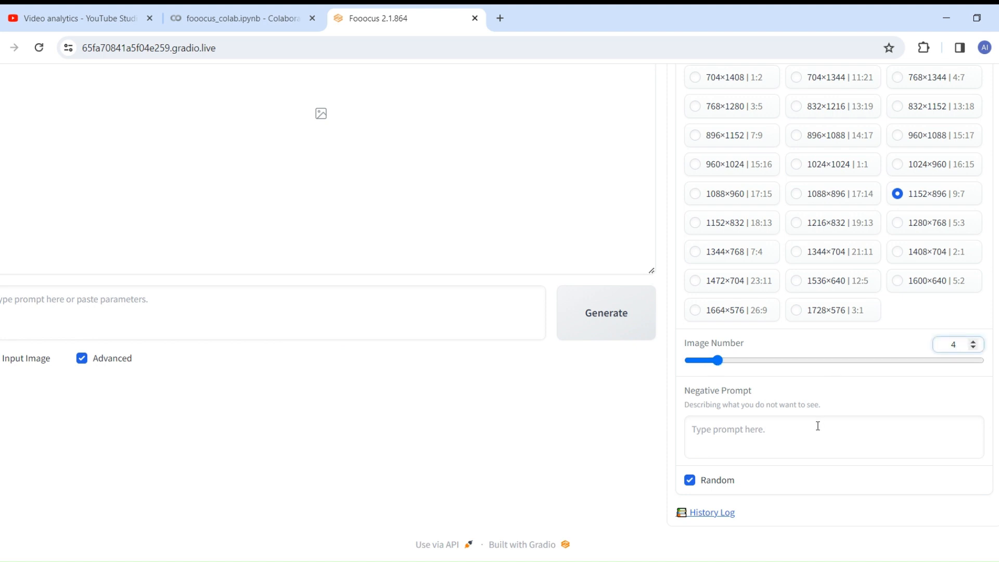
pyautogui.click(748, 443)
pyautogui.scroll(3, 734, 472)
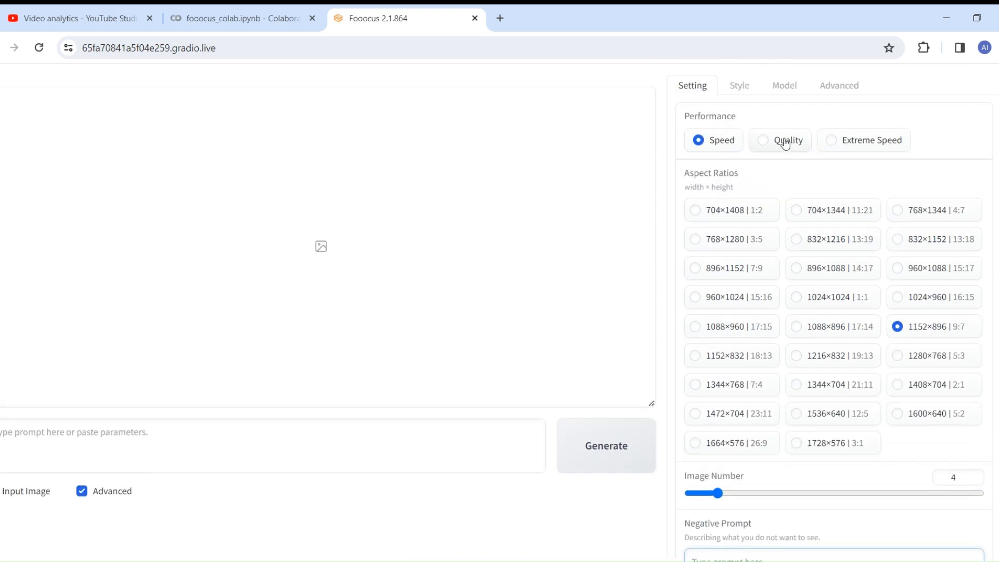
pyautogui.click(699, 140)
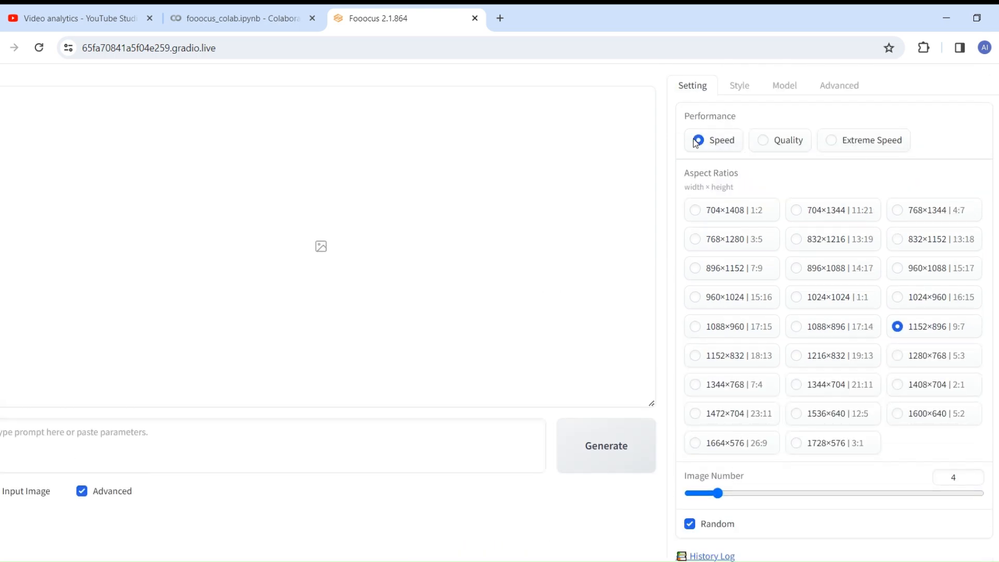
# Step: Add the Fooocus Photograph style to the selected styles and look over the model and advanced settings
pyautogui.click(740, 85)
pyautogui.scroll(-6, 798, 239)
pyautogui.scroll(-20, 797, 239)
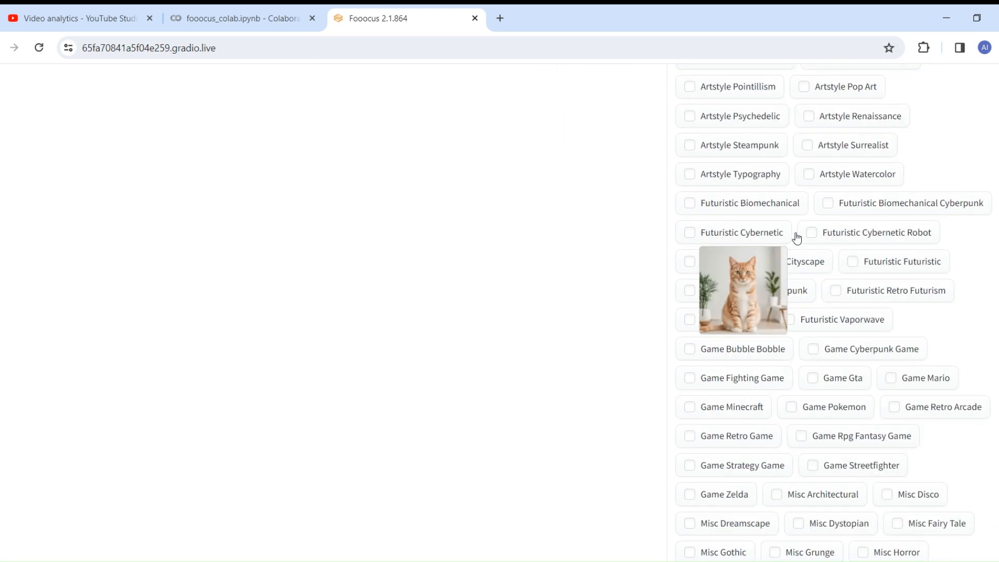
pyautogui.scroll(20, 801, 239)
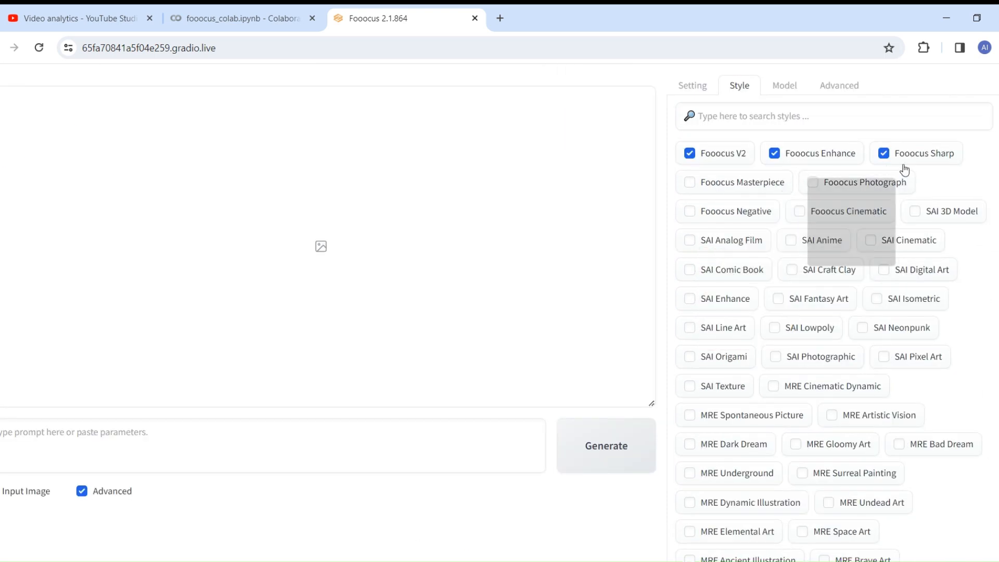
pyautogui.click(813, 182)
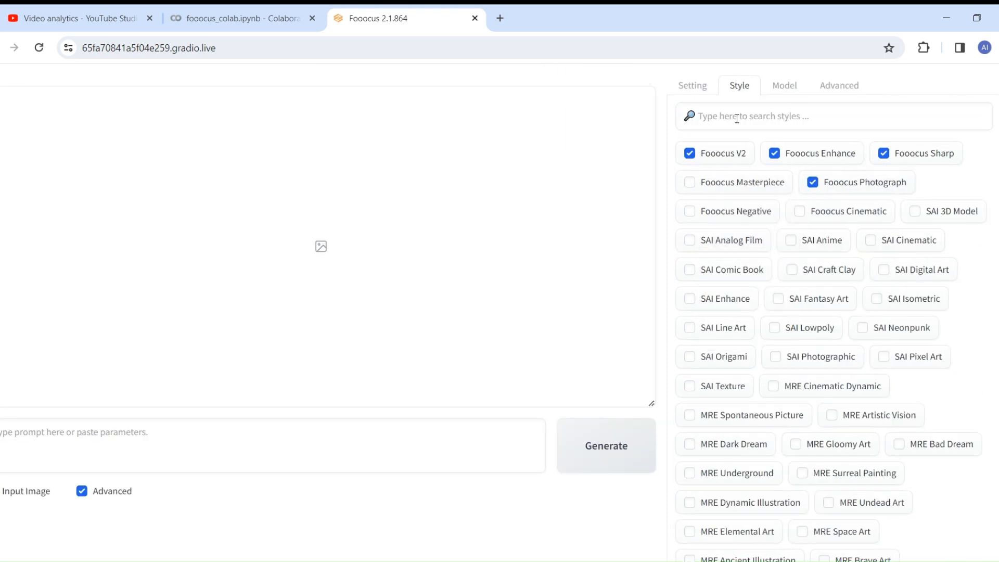
pyautogui.click(785, 86)
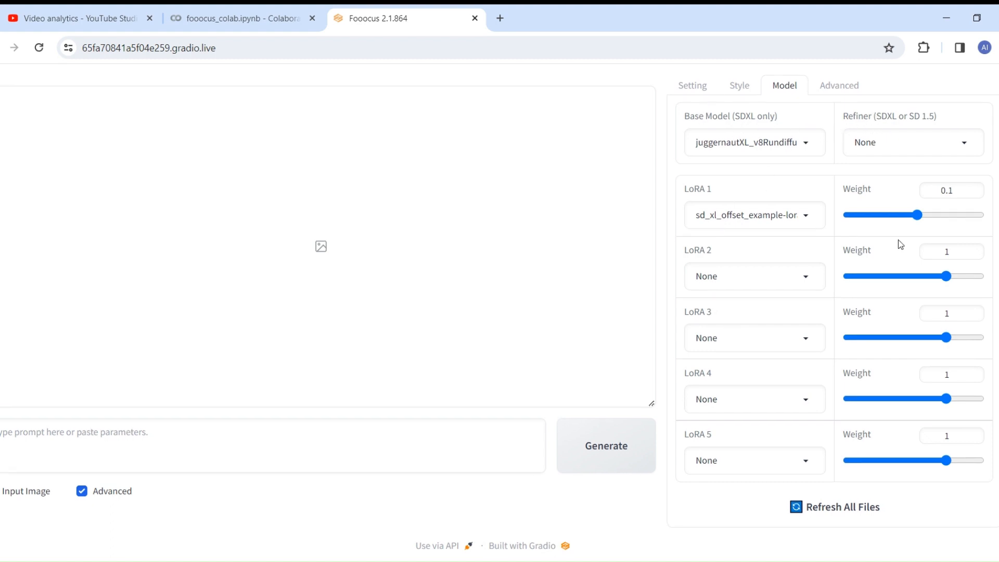
pyautogui.click(844, 85)
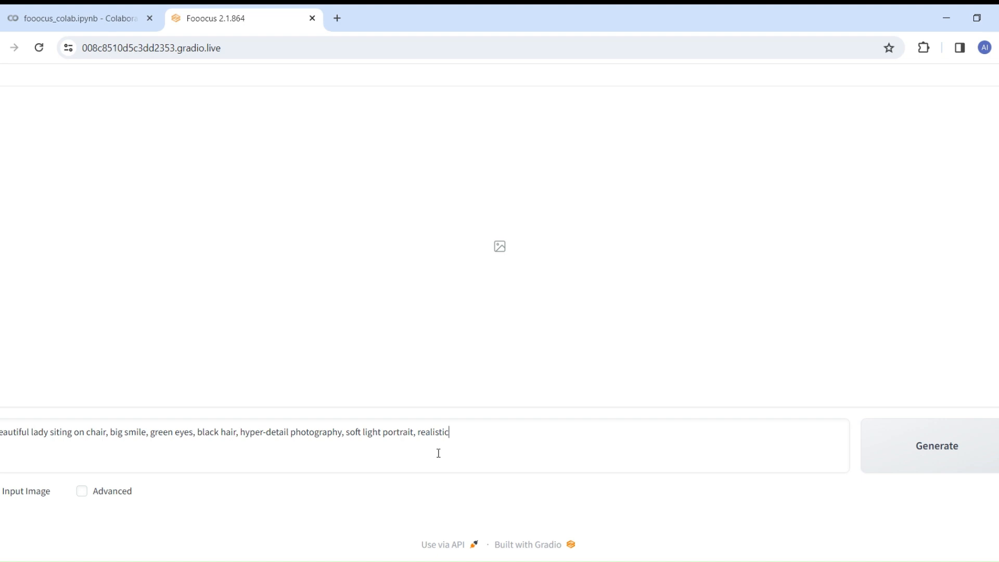
# Step: Generate images from the entered prompt of the black-haired lady sitting on a chair and view the results enlarged
pyautogui.click(943, 448)
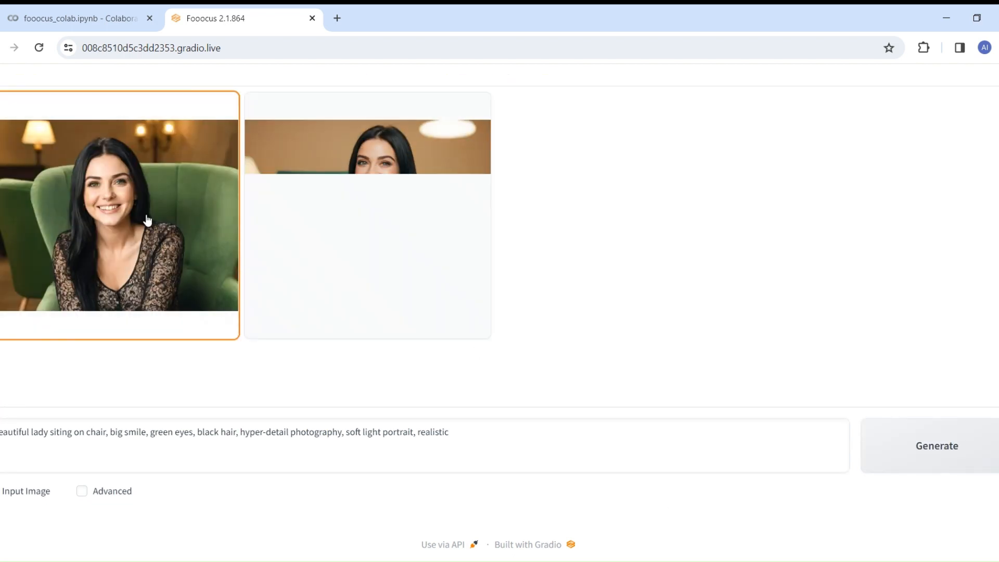
pyautogui.click(147, 220)
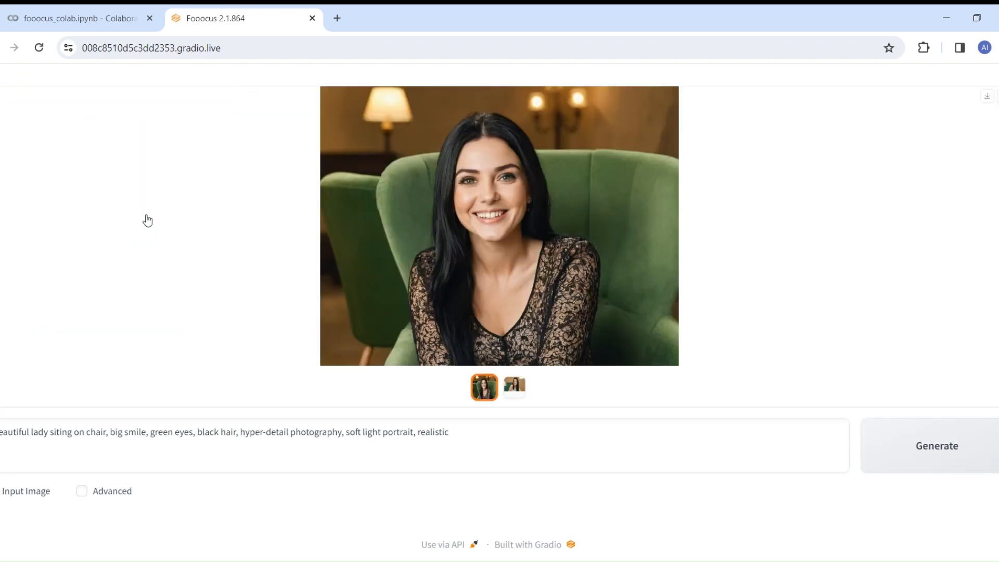
pyautogui.click(495, 249)
pyautogui.click(495, 248)
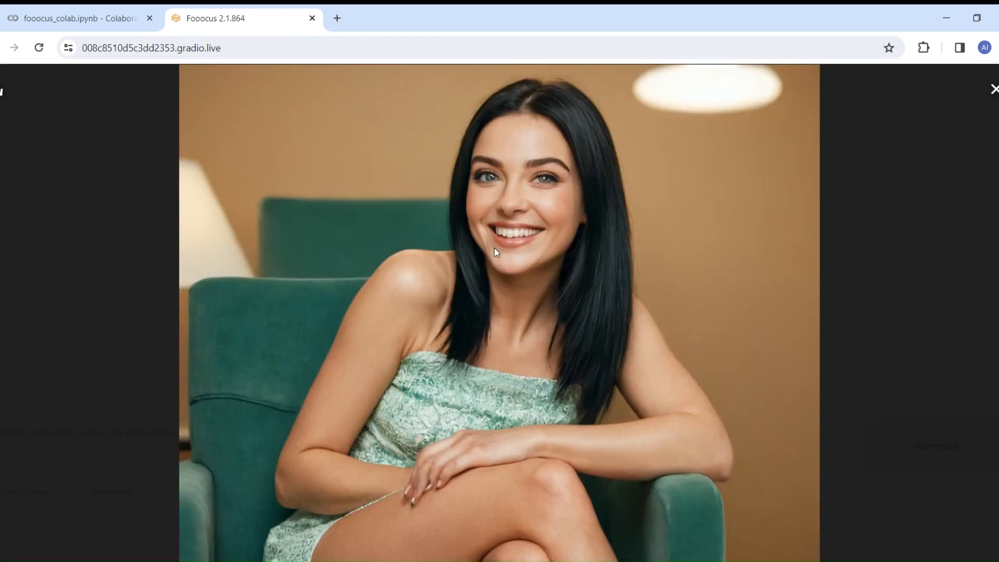
pyautogui.press('Escape')
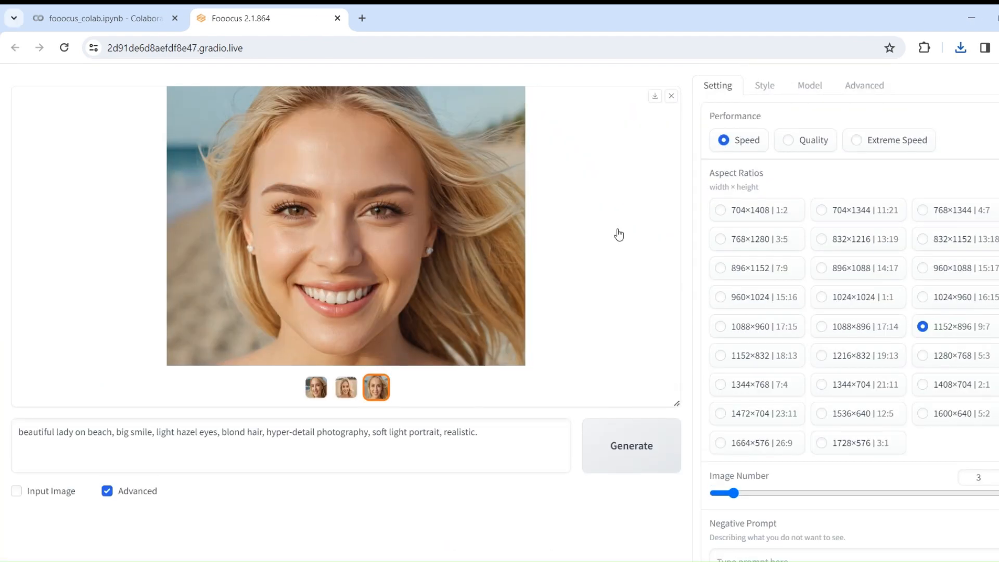
# Step: Enable the input image, choose Upscale (Fast 2x) and load a woman's photo from the Downloads folder
pyautogui.click(19, 489)
pyautogui.scroll(-3, 20, 496)
pyautogui.scroll(-1, 255, 402)
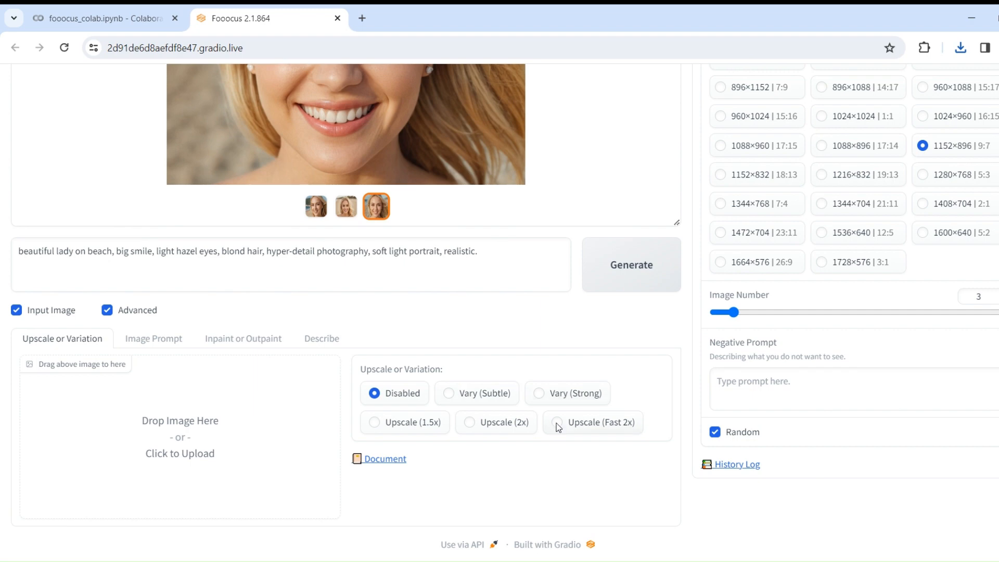
pyautogui.click(178, 469)
pyautogui.scroll(-5, 312, 172)
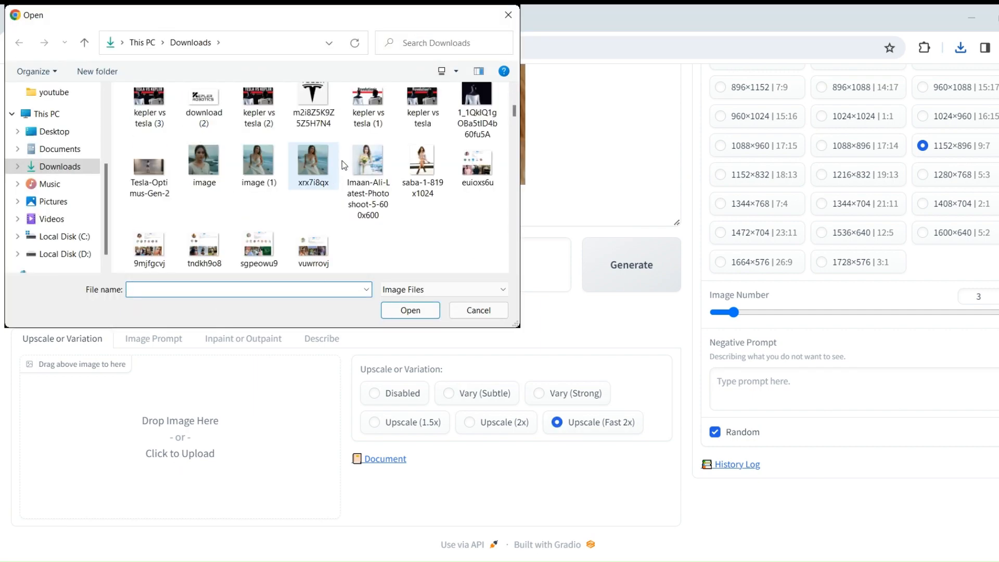
pyautogui.click(313, 165)
pyautogui.click(204, 164)
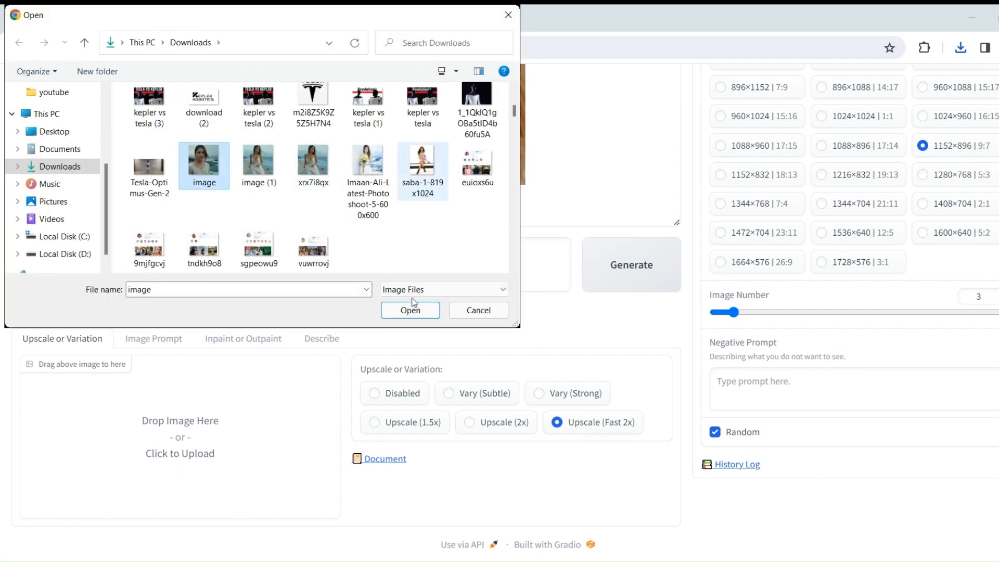
pyautogui.doubleClick(370, 166)
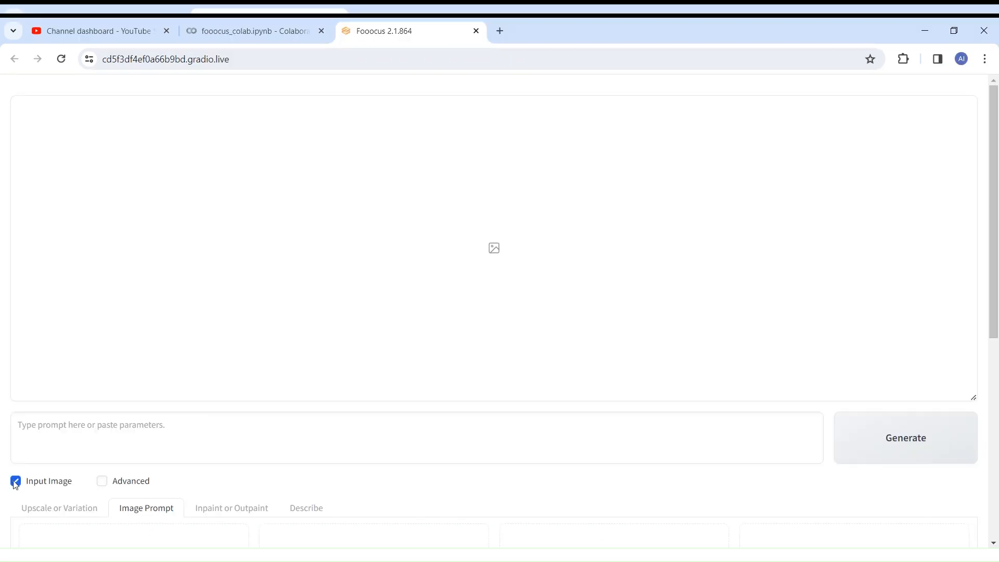
# Step: Load the blonde woman's portrait as the first image prompt and the seated model's photo as the FaceSwap image, and generate the result
pyautogui.scroll(-7, 15, 484)
pyautogui.click(138, 233)
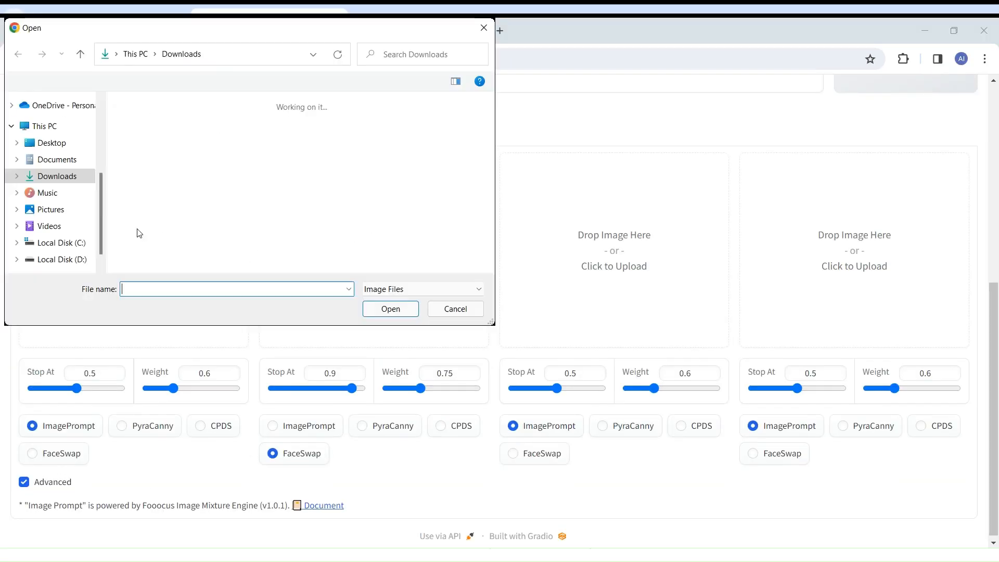
pyautogui.doubleClick(245, 138)
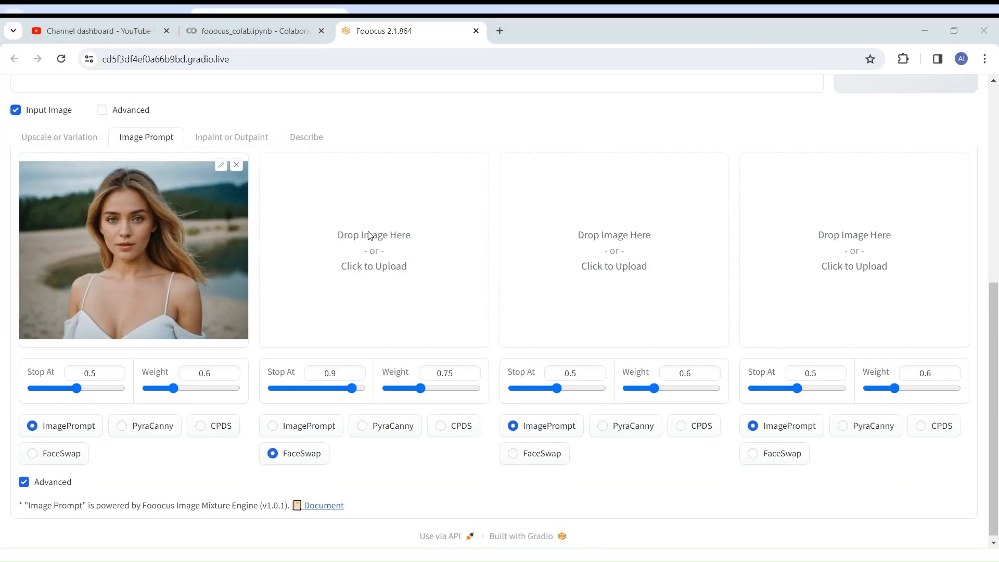
pyautogui.click(368, 235)
pyautogui.doubleClick(313, 255)
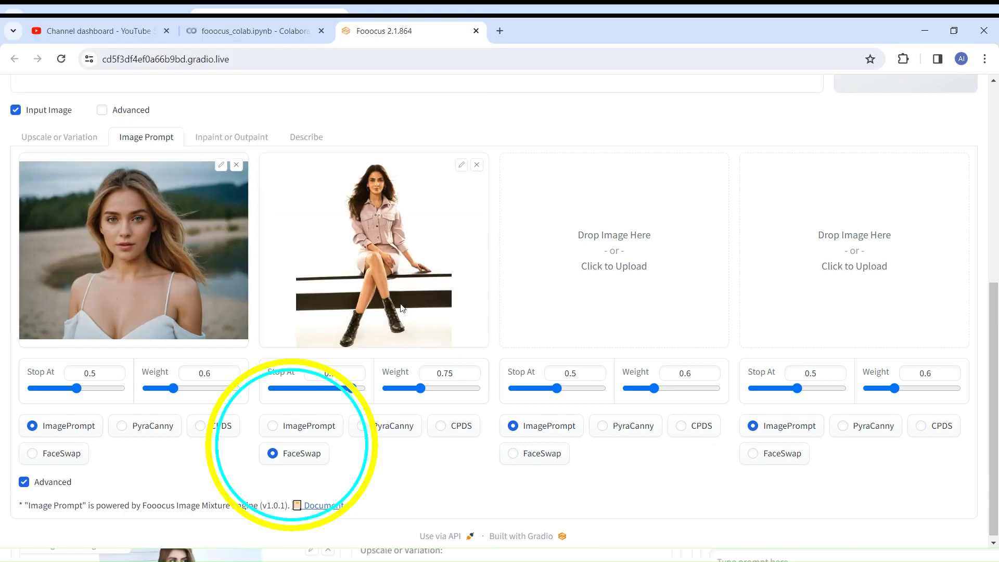
pyautogui.scroll(2, 527, 482)
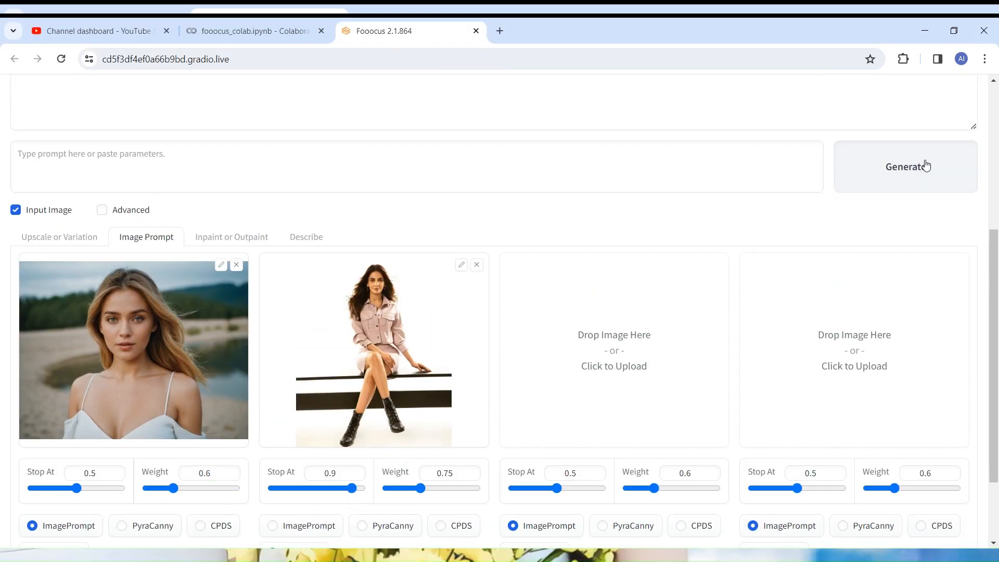
pyautogui.click(926, 166)
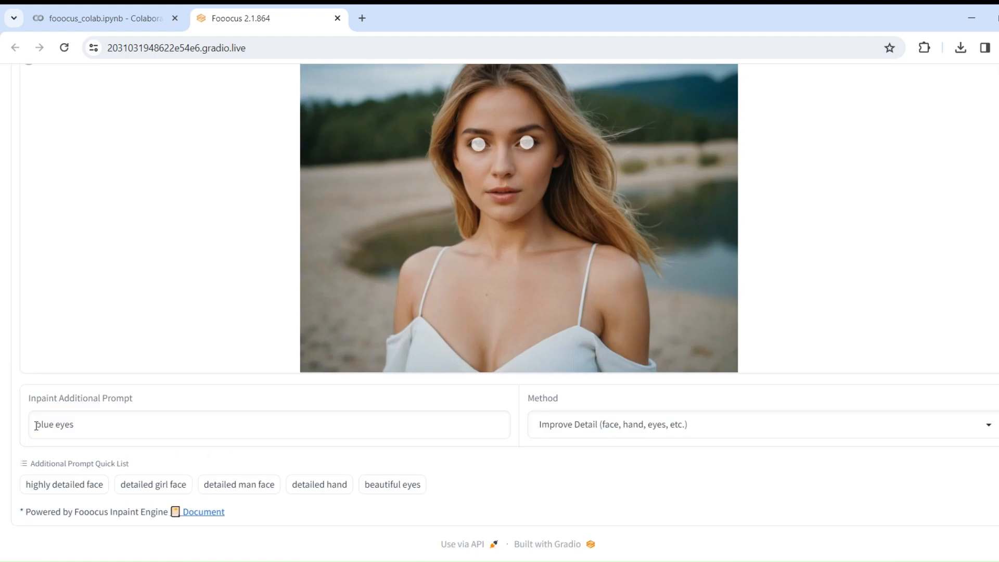
# Step: Open the inpaint additional prompt "blue eyes" for editing, below the portrait with the masked eyes
pyautogui.click(78, 424)
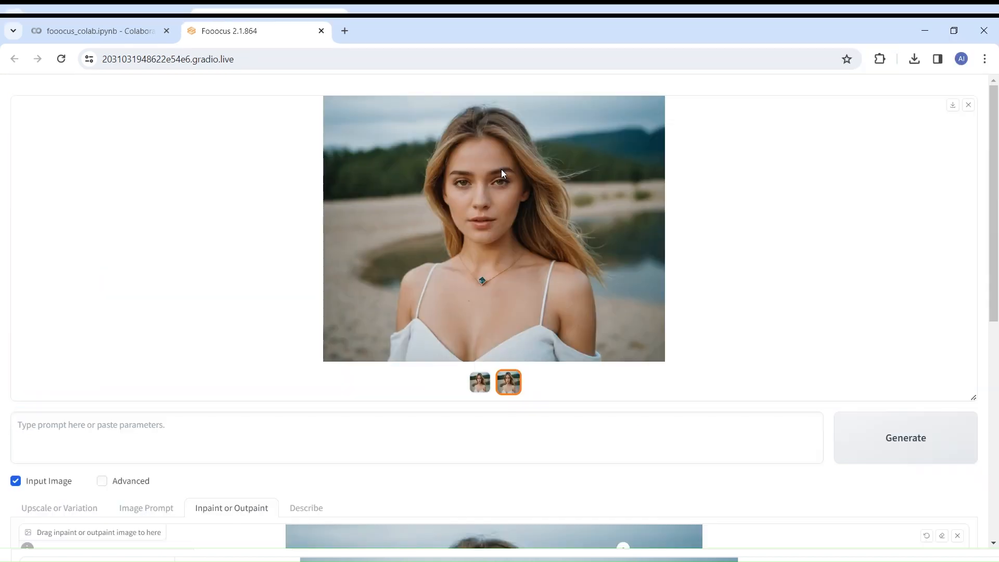
# Step: View the inpainted lakeside portraits of the woman enlarged, examining the necklace area and the eyes
pyautogui.click(527, 168)
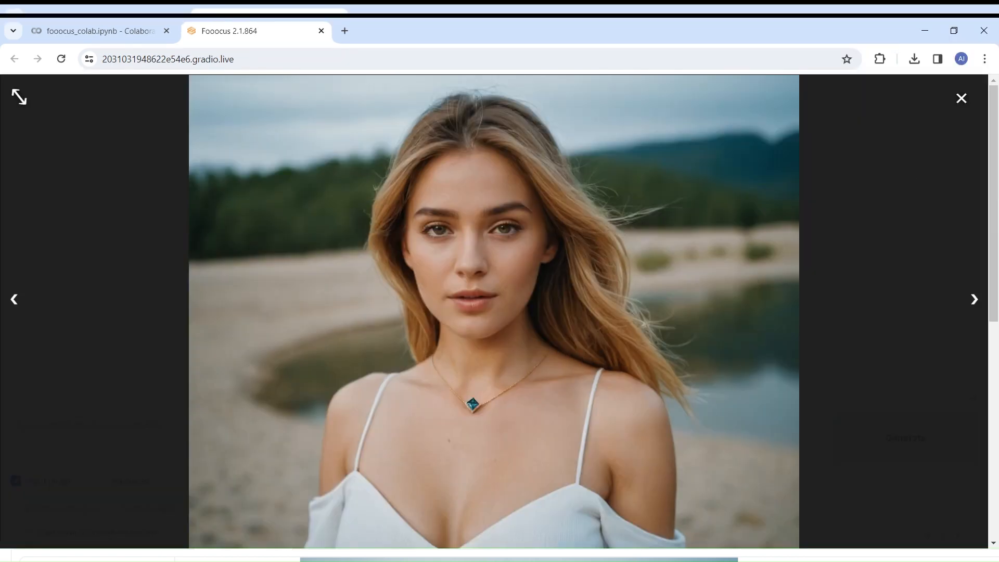
pyautogui.press('Escape')
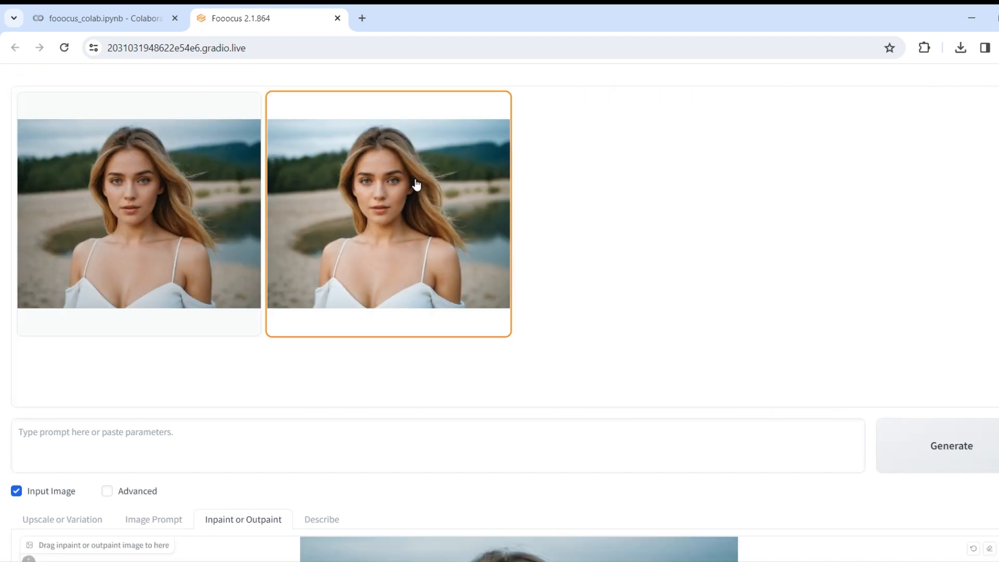
pyautogui.click(416, 184)
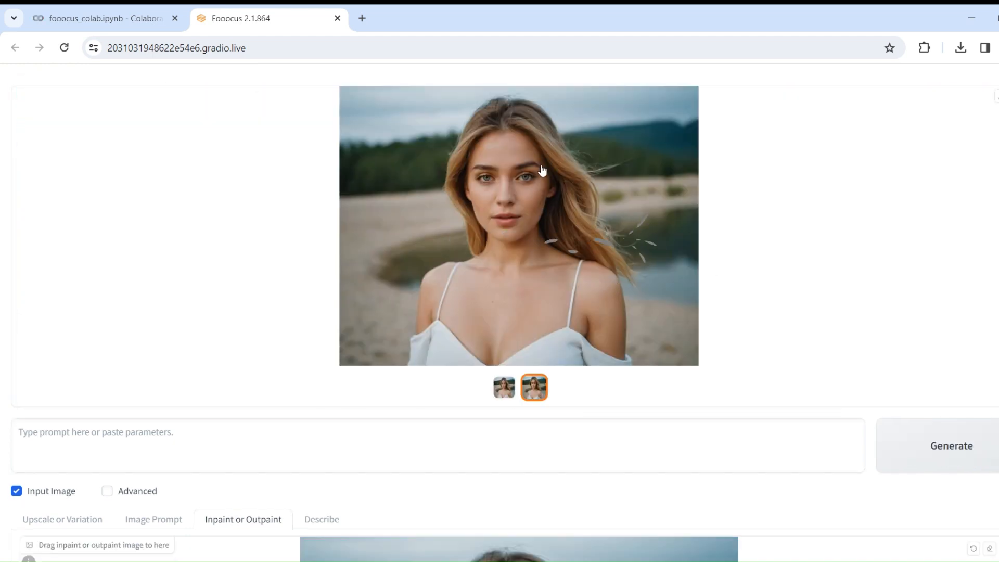
pyautogui.click(541, 167)
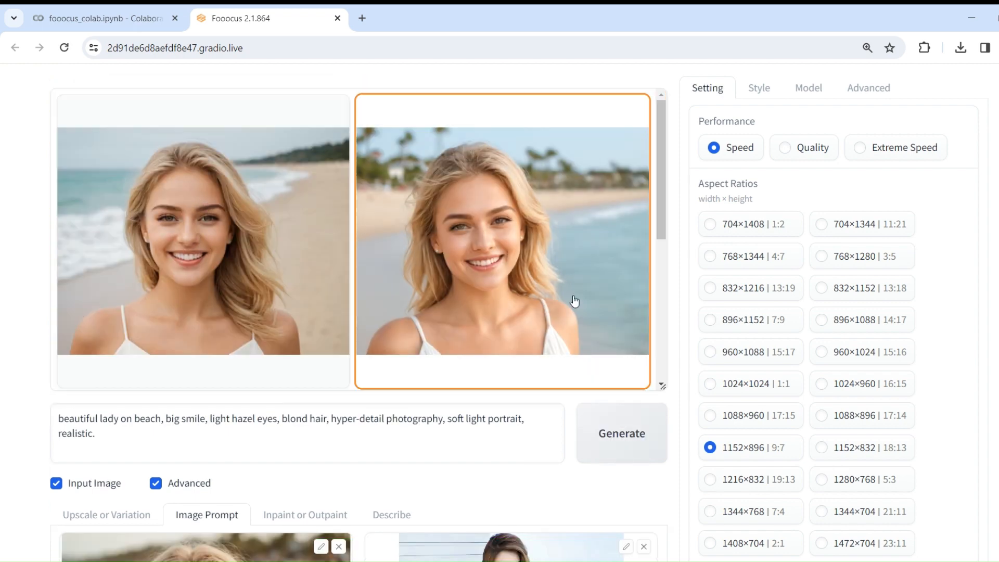
# Step: Compare the generated portraits of the smiling blonde lady on the beach by enlarging the second, first and third results
pyautogui.click(571, 301)
pyautogui.click(325, 370)
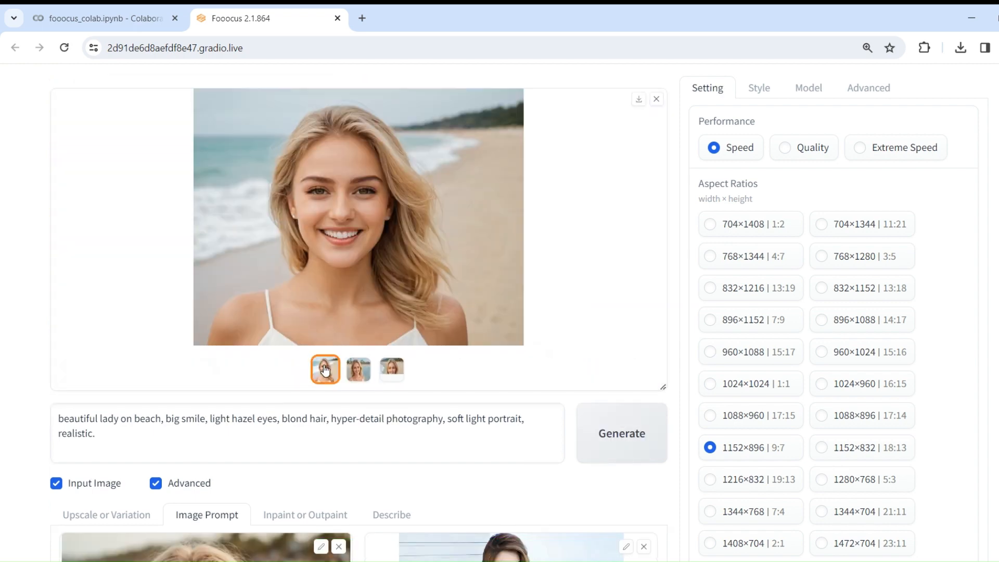
pyautogui.click(396, 372)
# Step: Generate images from the two loaded image prompts at 1152×896 with the text prompt left empty
pyautogui.scroll(-4, 542, 187)
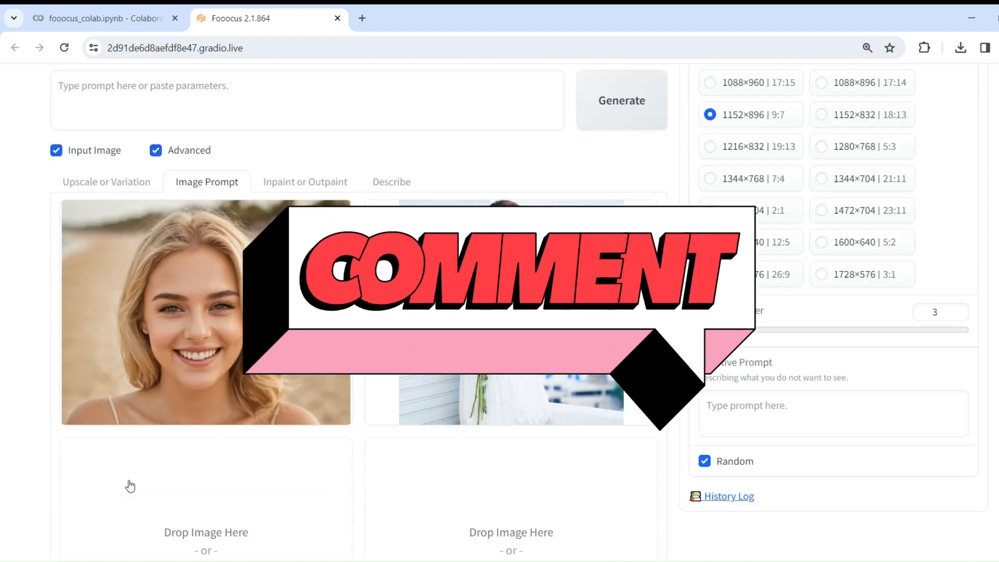
pyautogui.click(623, 436)
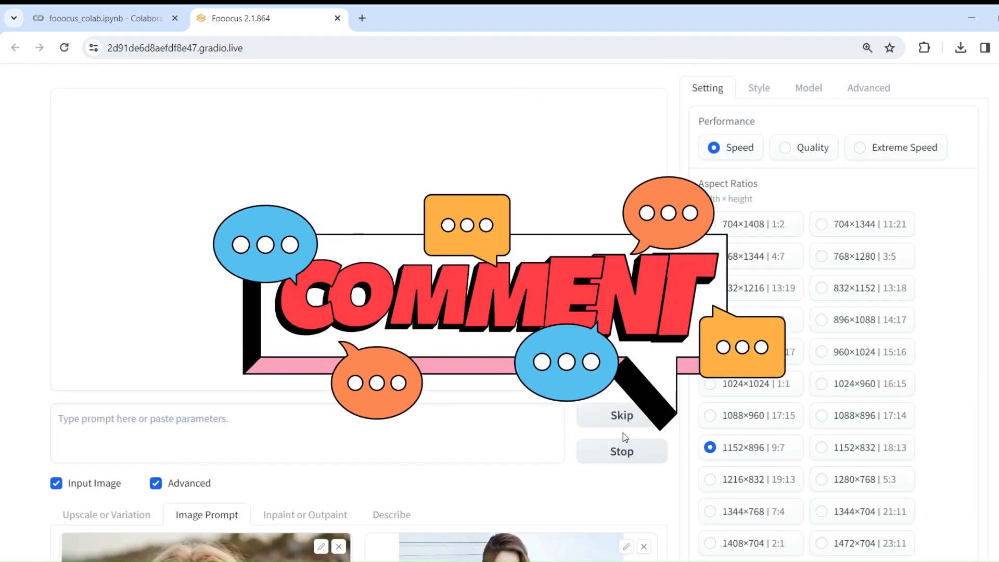